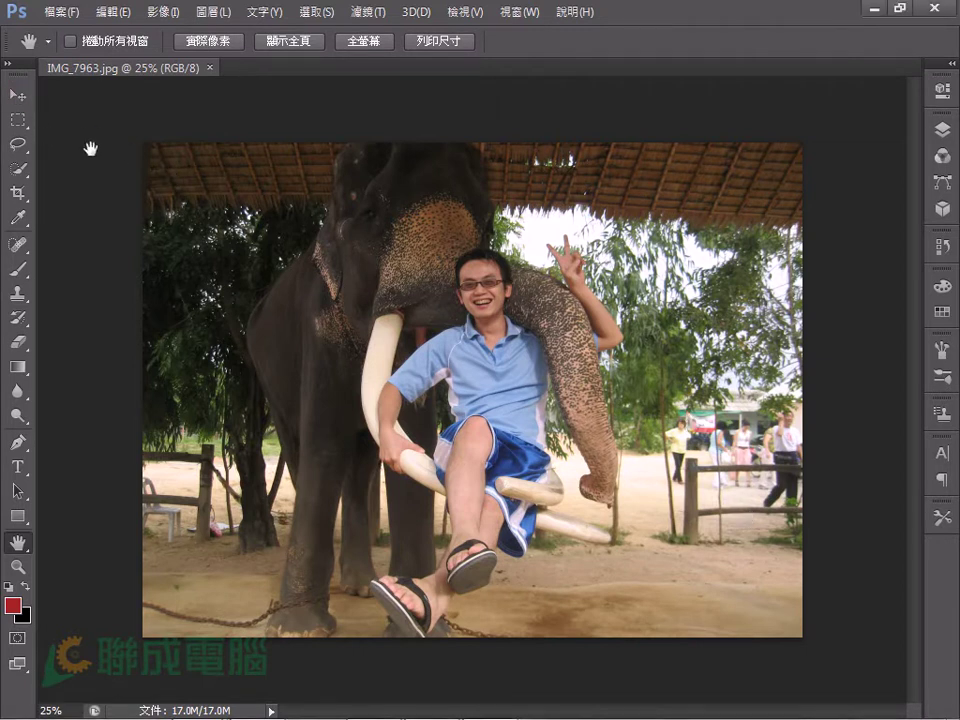
Step: Select the Move tool and show the Navigator panel with a thumbnail of the elephant photo at 25%
{"action": "left_click", "coordinate": [18, 96]}
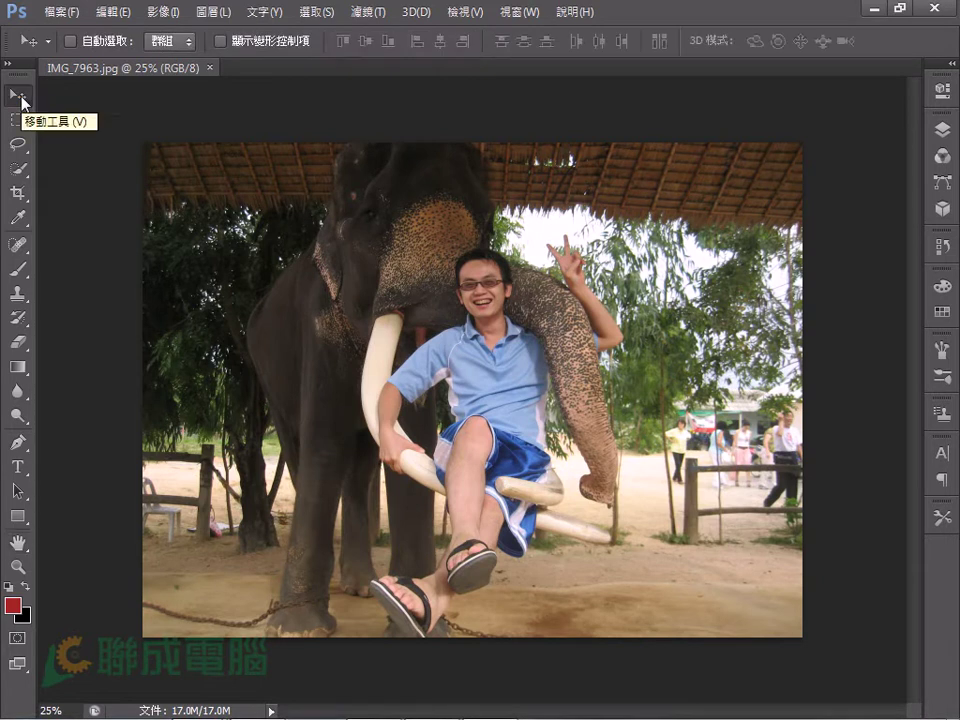
{"action": "left_click", "coordinate": [518, 12]}
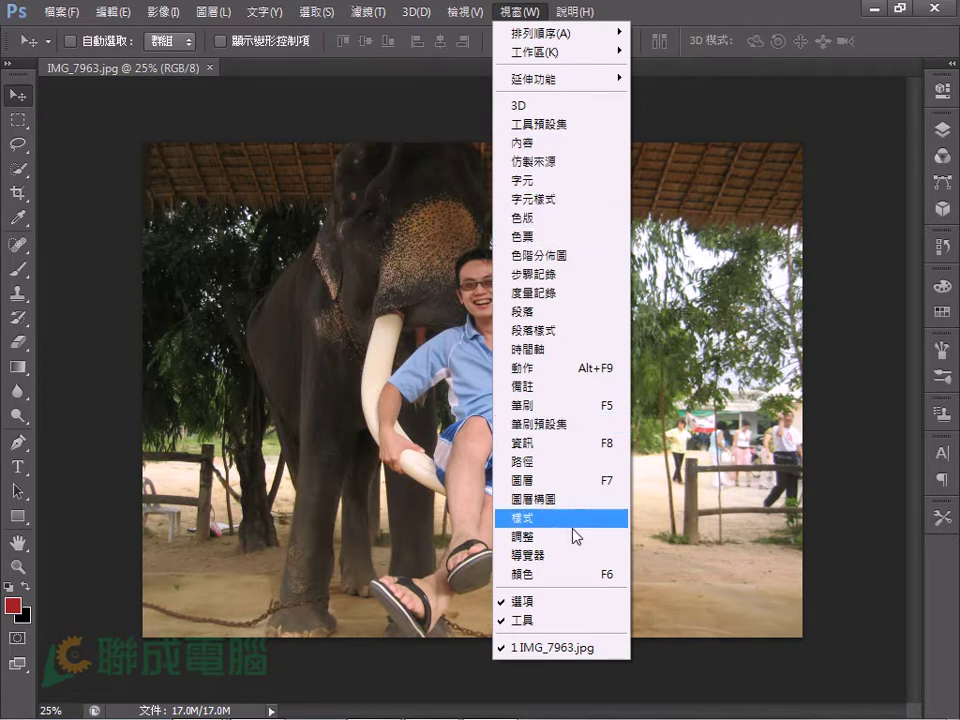
{"action": "left_click", "coordinate": [571, 564]}
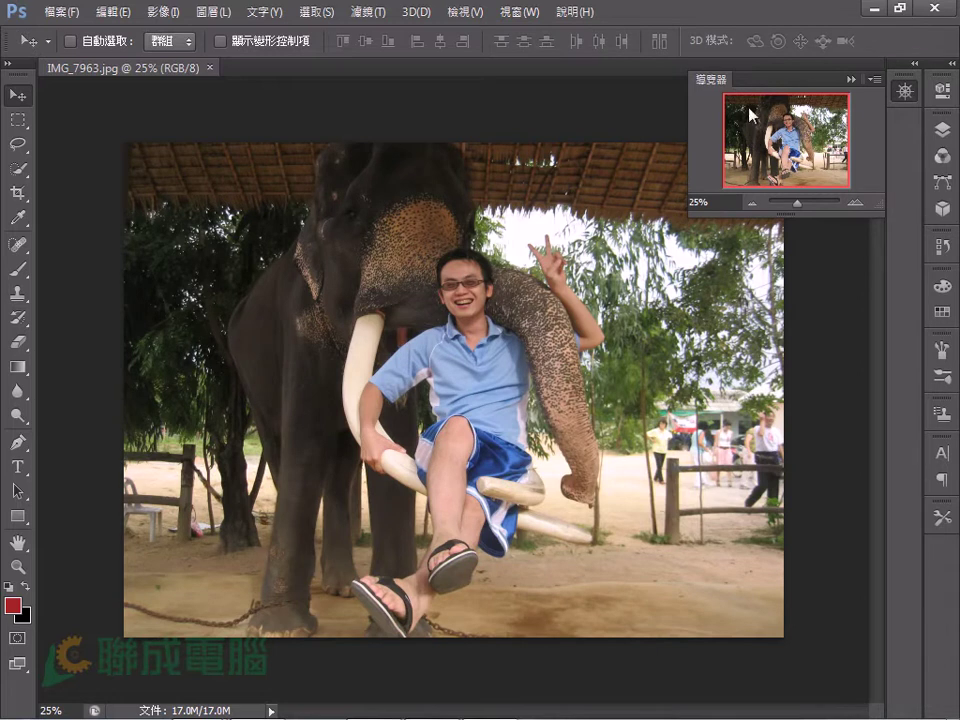
{"action": "left_click_drag", "start_coordinate": [799, 211], "coordinate": [803, 210]}
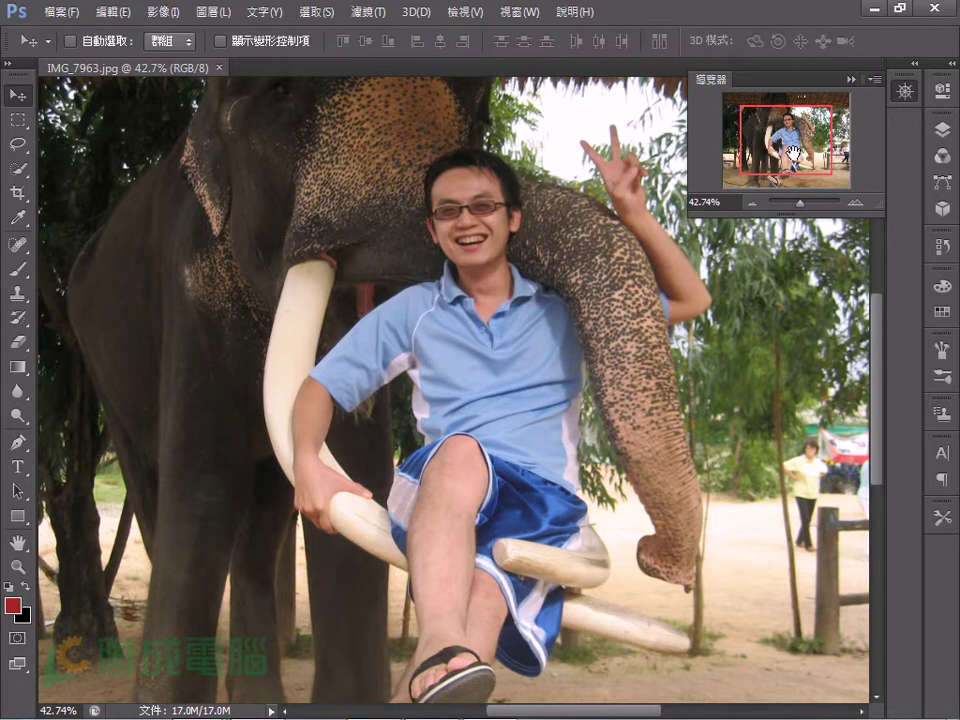
{"action": "left_click_drag", "start_coordinate": [801, 209], "coordinate": [806, 210]}
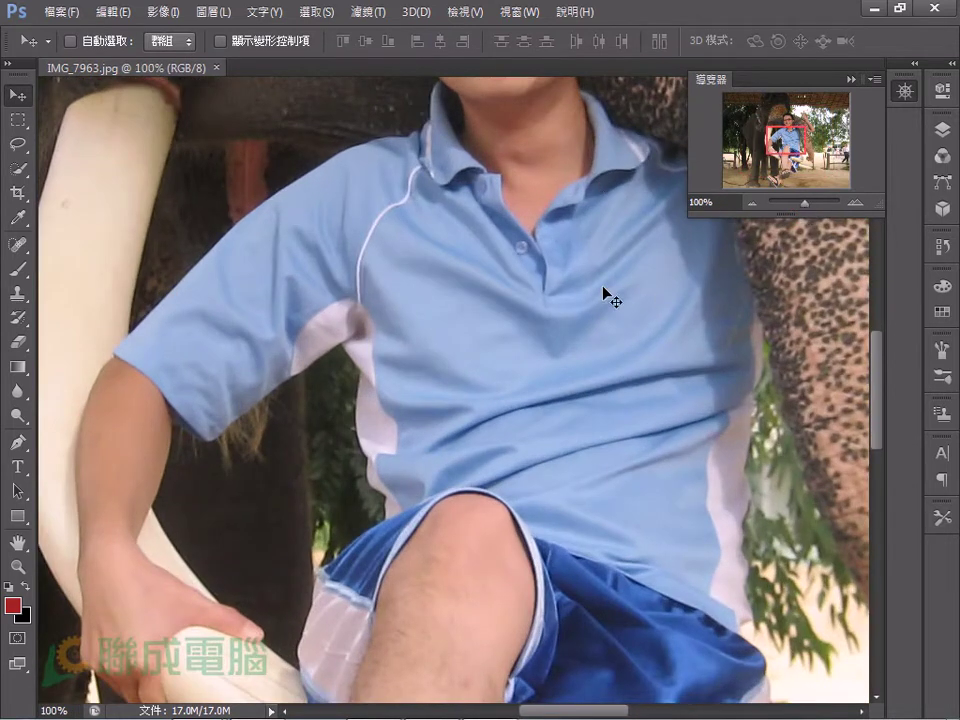
{"action": "left_click", "coordinate": [17, 541]}
{"action": "mouse_move", "coordinate": [300, 381]}
{"action": "left_mouse_down"}
{"action": "mouse_move", "coordinate": [359, 513]}
{"action": "mouse_move", "coordinate": [664, 384]}
{"action": "mouse_move", "coordinate": [735, 407]}
{"action": "mouse_move", "coordinate": [555, 506]}
{"action": "mouse_move", "coordinate": [547, 536]}
{"action": "mouse_move", "coordinate": [540, 516]}
{"action": "left_mouse_up"}
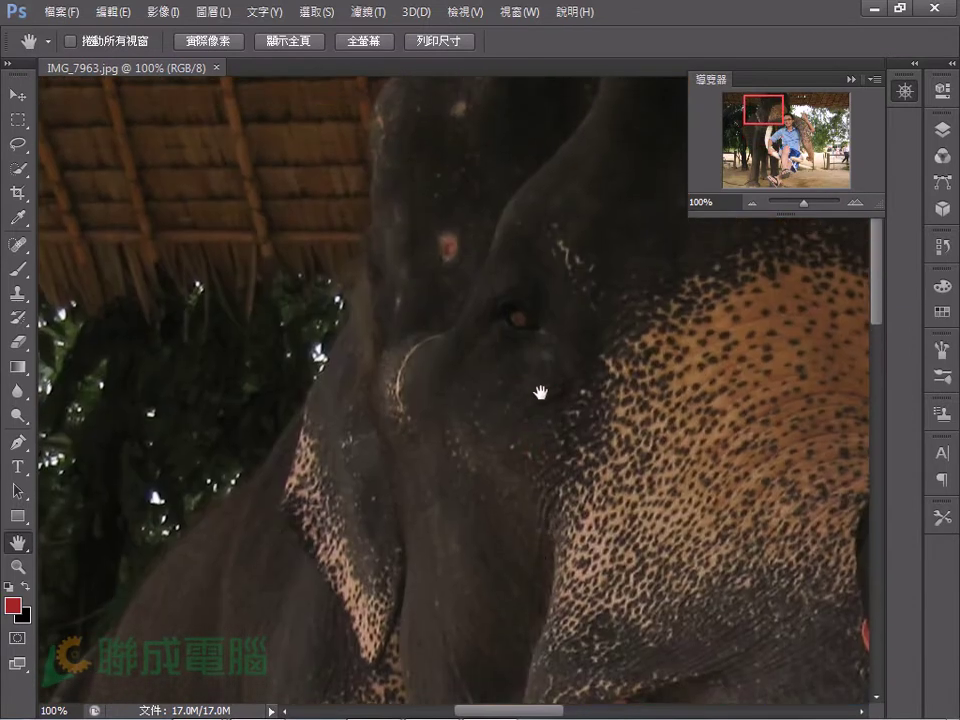
{"action": "mouse_move", "coordinate": [463, 260]}
{"action": "left_mouse_down"}
{"action": "mouse_move", "coordinate": [375, 450]}
{"action": "mouse_move", "coordinate": [349, 468]}
{"action": "mouse_move", "coordinate": [349, 324]}
{"action": "left_mouse_up"}
{"action": "mouse_move", "coordinate": [206, 566]}
{"action": "left_mouse_down"}
{"action": "mouse_move", "coordinate": [231, 414]}
{"action": "mouse_move", "coordinate": [624, 326]}
{"action": "mouse_move", "coordinate": [439, 364]}
{"action": "left_mouse_up"}
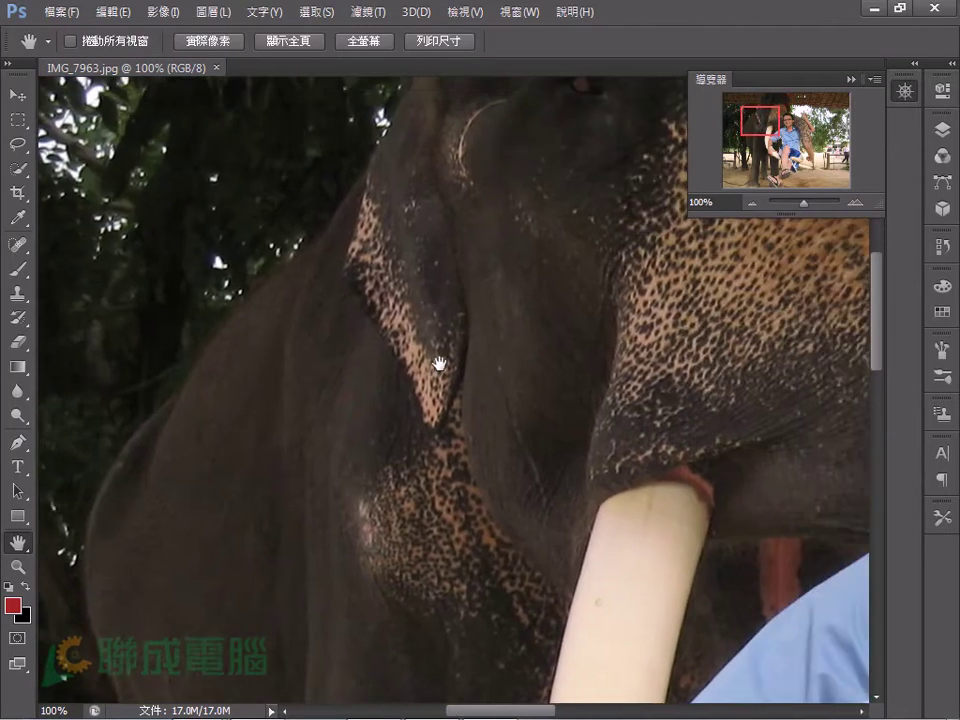
{"action": "mouse_move", "coordinate": [802, 204]}
{"action": "left_mouse_down"}
{"action": "mouse_move", "coordinate": [789, 206]}
{"action": "mouse_move", "coordinate": [798, 206]}
{"action": "left_mouse_up"}
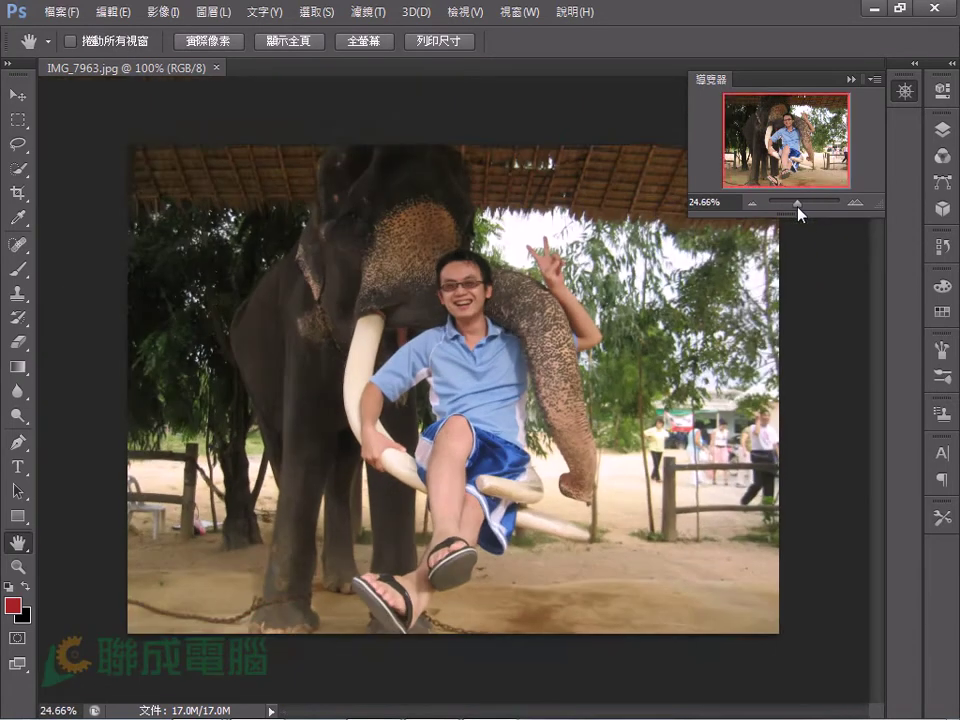
Step: Set the Navigator zoom to 75% and pan to frame the man's face and the elephant's tusk
{"action": "left_click", "coordinate": [717, 204]}
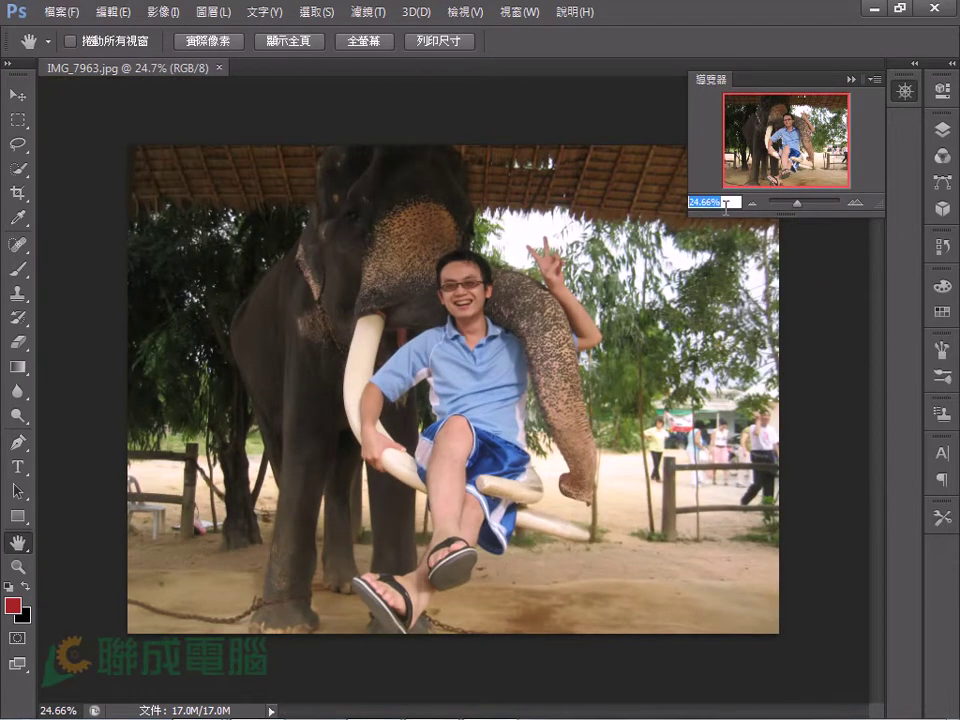
{"action": "double_click", "coordinate": [698, 203]}
{"action": "type", "text": "75"}
{"action": "key", "text": "Return"}
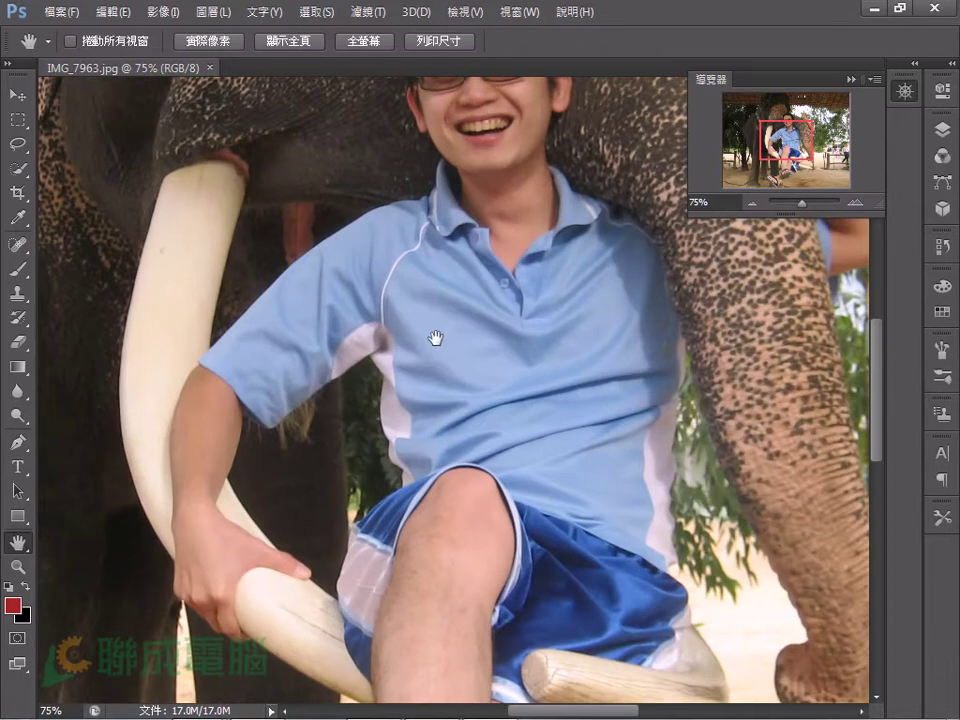
{"action": "left_click_drag", "start_coordinate": [420, 281], "coordinate": [579, 371]}
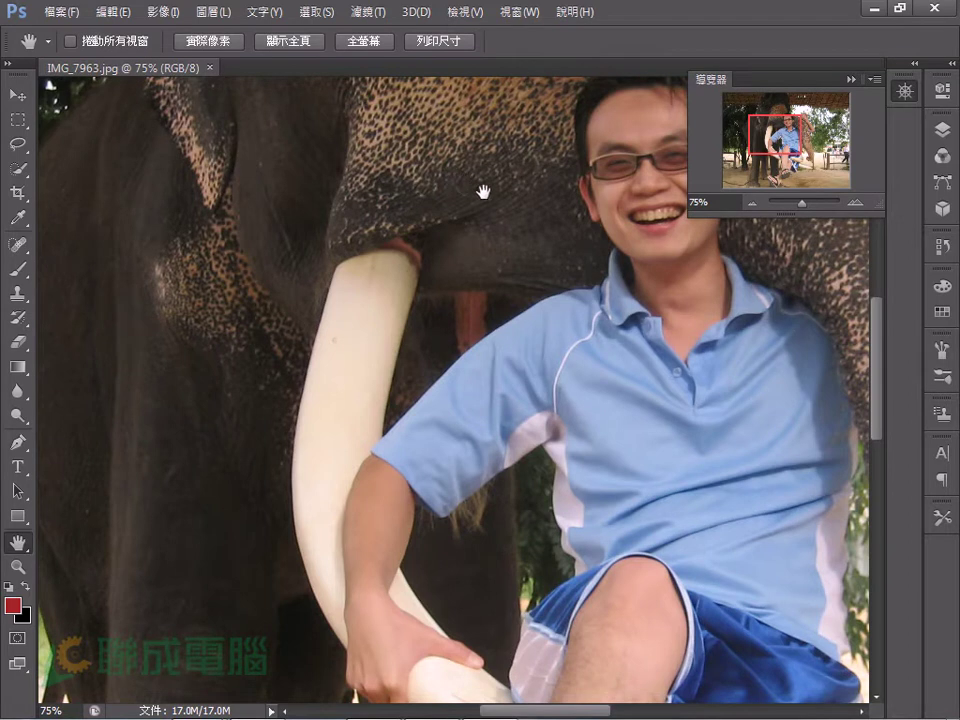
Step: Pan the 75% view to reveal the man's peace sign, then up to the elephant's head and roof
{"action": "left_click", "coordinate": [874, 78]}
{"action": "left_click", "coordinate": [693, 40]}
{"action": "left_click", "coordinate": [18, 96]}
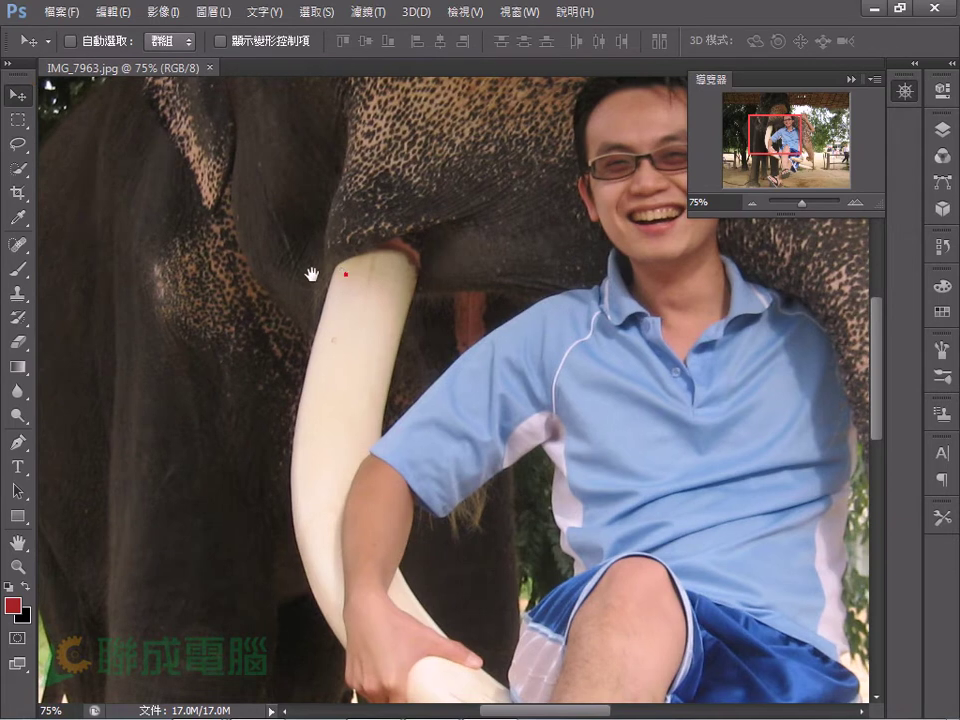
{"action": "left_click_drag", "start_coordinate": [311, 274], "coordinate": [140, 274]}
{"action": "left_click_drag", "start_coordinate": [245, 180], "coordinate": [521, 199]}
{"action": "mouse_move", "coordinate": [660, 230]}
{"action": "left_mouse_down"}
{"action": "mouse_move", "coordinate": [463, 221]}
{"action": "mouse_move", "coordinate": [345, 343]}
{"action": "left_mouse_up"}
{"action": "mouse_move", "coordinate": [358, 215]}
{"action": "left_mouse_down"}
{"action": "mouse_move", "coordinate": [358, 371]}
{"action": "mouse_move", "coordinate": [388, 315]}
{"action": "left_mouse_up"}
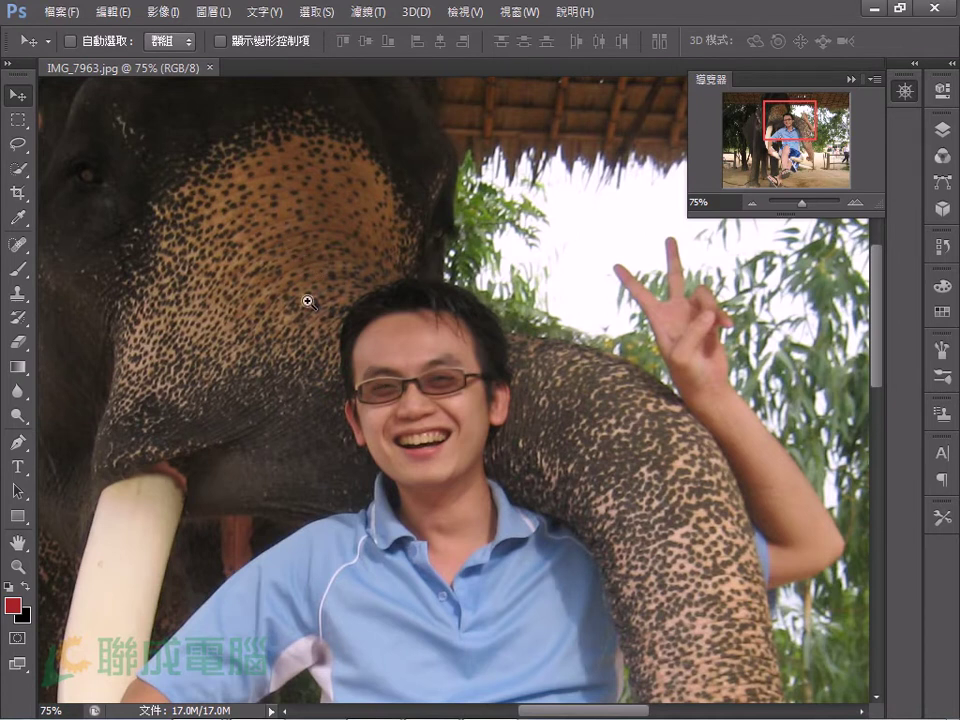
Step: Scrubby-zoom around the face, hand and elephant's head, ending with the whole photo at about 25.8%
{"action": "mouse_move", "coordinate": [570, 212]}
{"action": "left_mouse_down"}
{"action": "mouse_move", "coordinate": [598, 282]}
{"action": "mouse_move", "coordinate": [658, 315]}
{"action": "mouse_move", "coordinate": [579, 272]}
{"action": "mouse_move", "coordinate": [650, 328]}
{"action": "mouse_move", "coordinate": [598, 324]}
{"action": "mouse_move", "coordinate": [714, 328]}
{"action": "mouse_move", "coordinate": [551, 317]}
{"action": "left_mouse_up"}
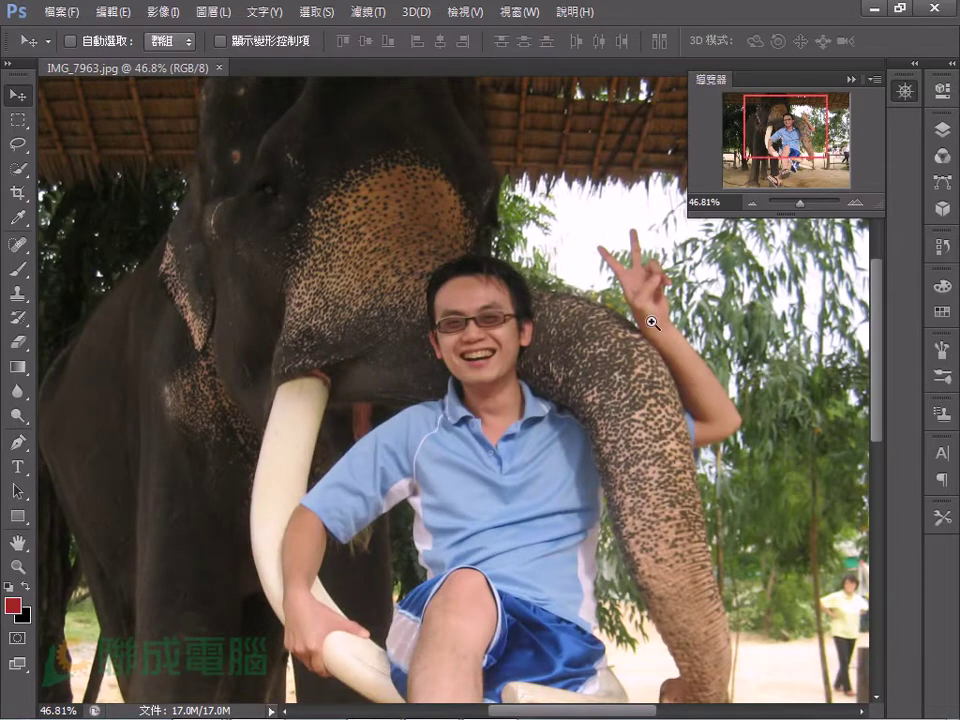
{"action": "mouse_move", "coordinate": [648, 296]}
{"action": "left_mouse_down"}
{"action": "mouse_move", "coordinate": [760, 296]}
{"action": "mouse_move", "coordinate": [628, 296]}
{"action": "left_mouse_up"}
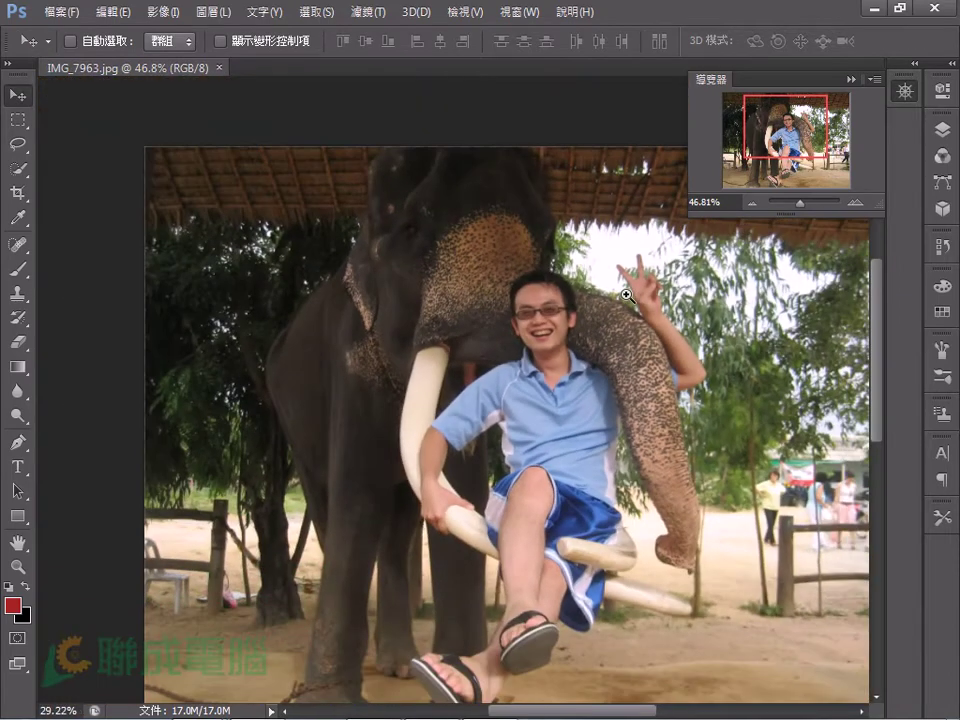
{"action": "mouse_move", "coordinate": [336, 187]}
{"action": "left_mouse_down"}
{"action": "mouse_move", "coordinate": [465, 186]}
{"action": "mouse_move", "coordinate": [339, 180]}
{"action": "left_mouse_up"}
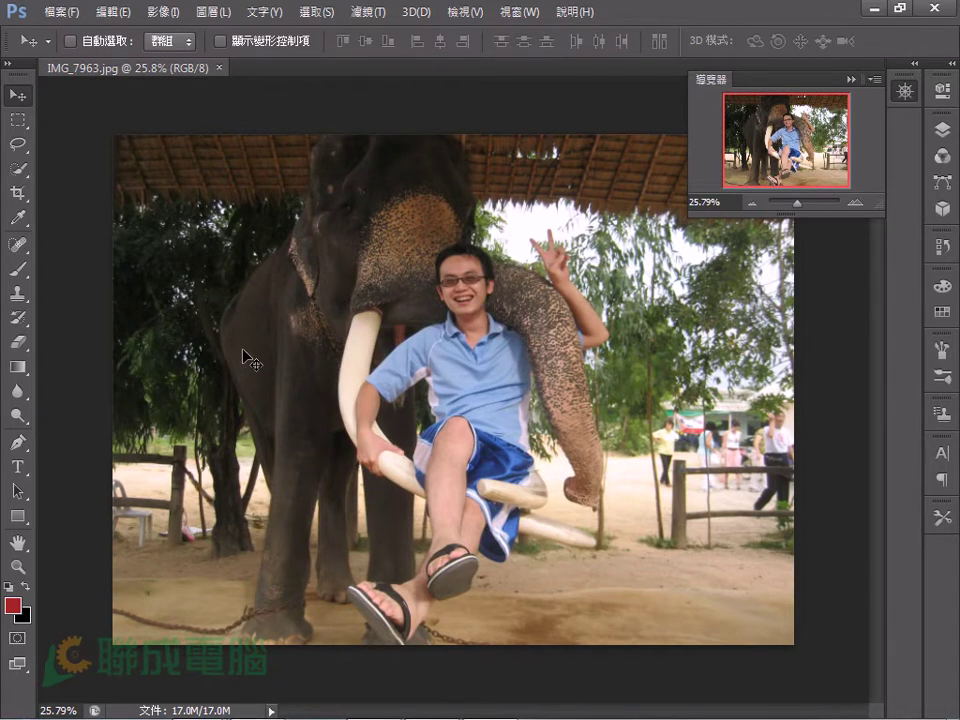
Step: Zoom in two steps and out three steps, then fit the whole photo on screen at 30.68%
{"action": "key", "text": "ctrl+plus"}
{"action": "key", "text": "ctrl+plus"}
{"action": "key", "text": "ctrl+plus"}
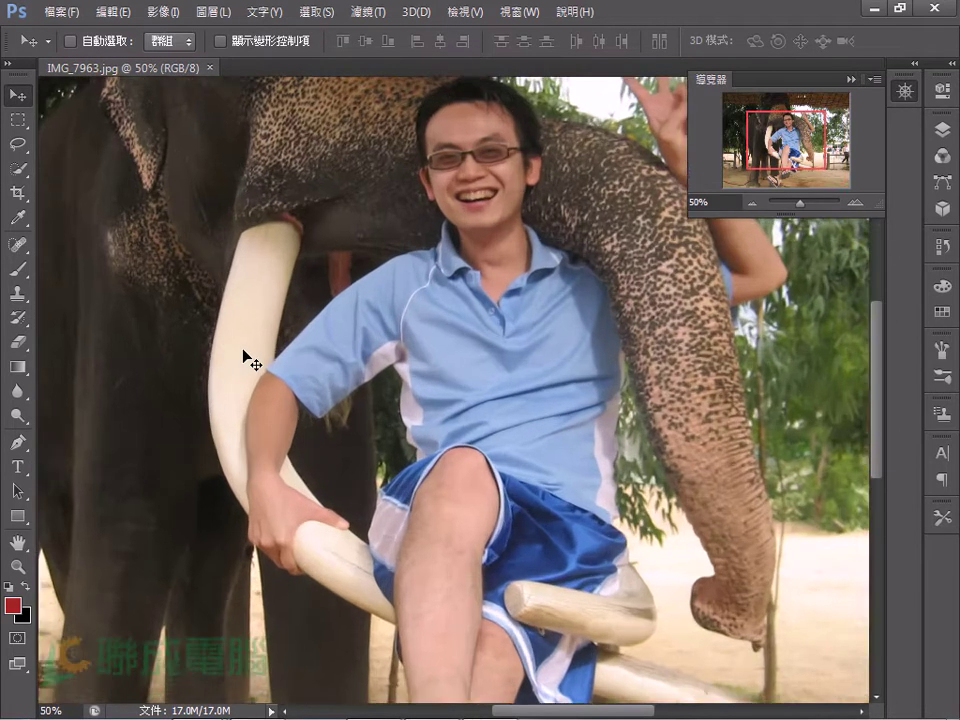
{"action": "key", "text": "ctrl+plus"}
{"action": "key", "text": "ctrl+plus"}
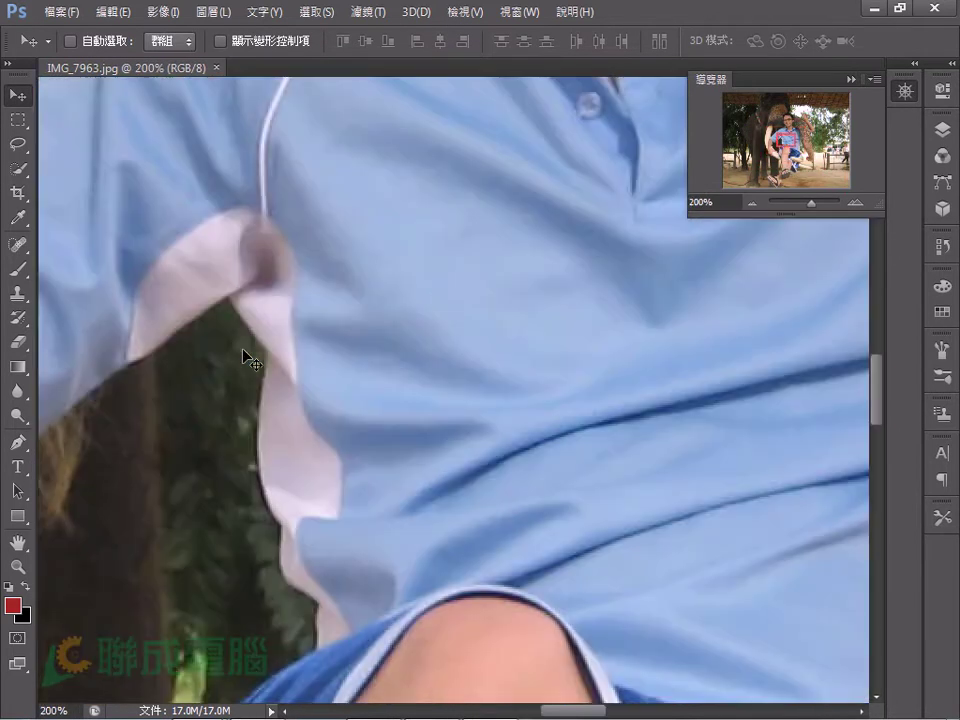
{"action": "key", "text": "ctrl+minus"}
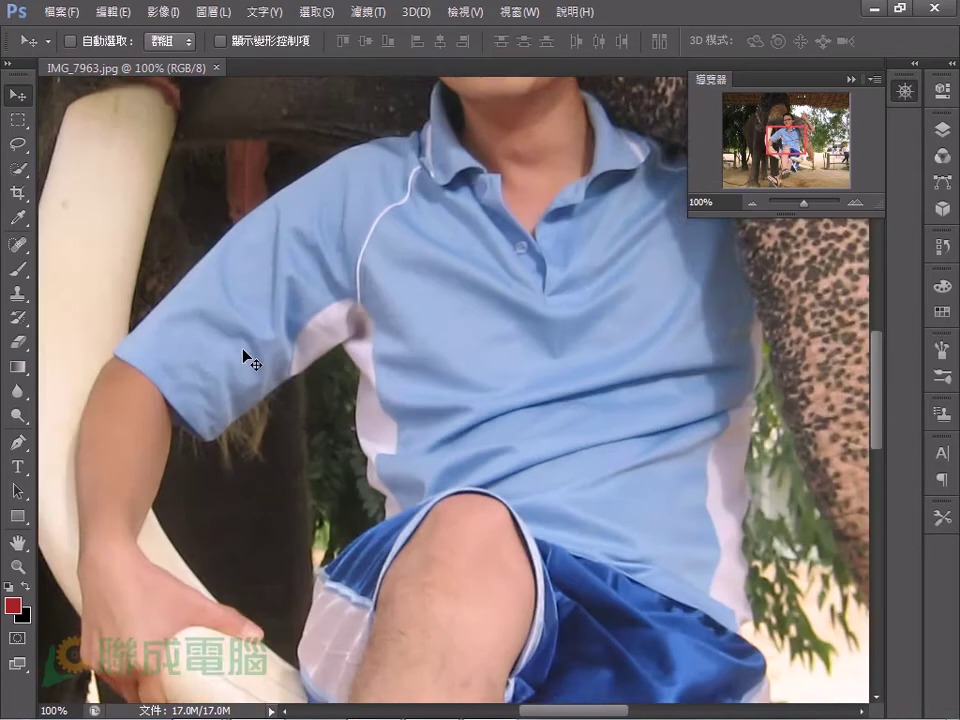
{"action": "key", "text": "ctrl+minus"}
{"action": "key", "text": "ctrl+minus"}
{"action": "key", "text": "ctrl+minus"}
{"action": "key", "text": "ctrl+minus"}
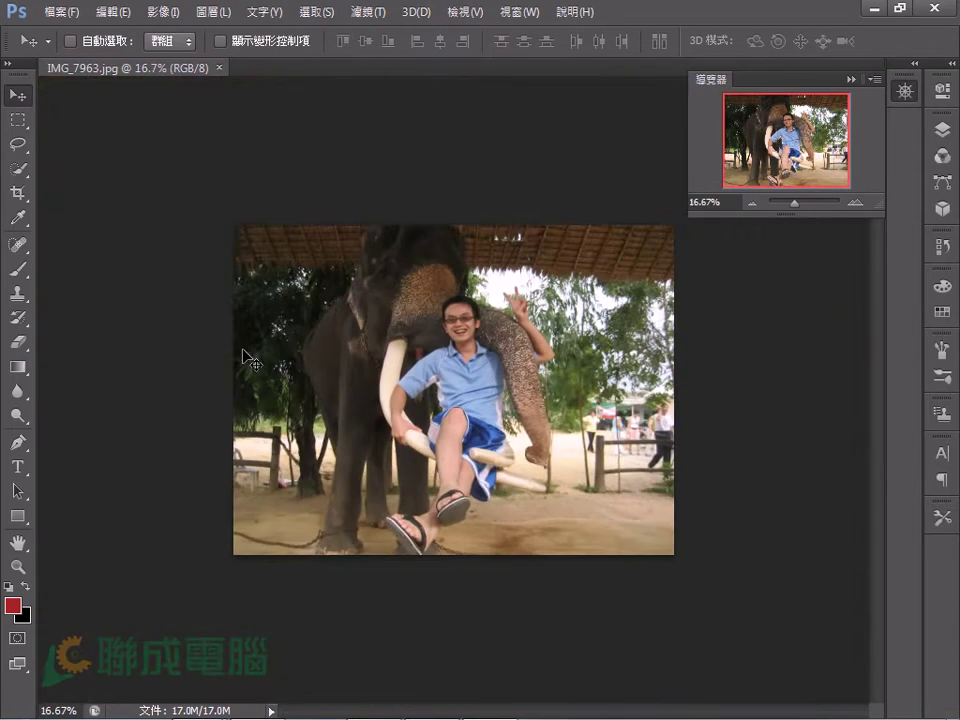
{"action": "key", "text": "ctrl+minus"}
{"action": "key", "text": "ctrl+minus"}
{"action": "key", "text": "ctrl+minus"}
{"action": "key", "text": "ctrl+minus"}
{"action": "key", "text": "ctrl+minus"}
{"action": "key", "text": "ctrl+minus"}
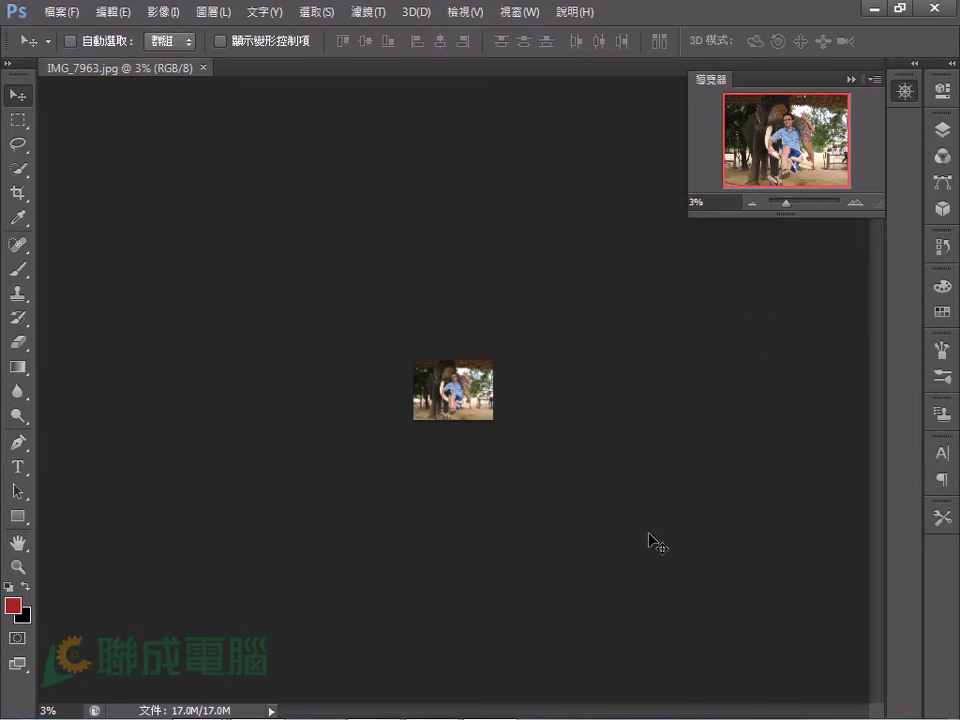
{"action": "key", "text": "ctrl+0"}
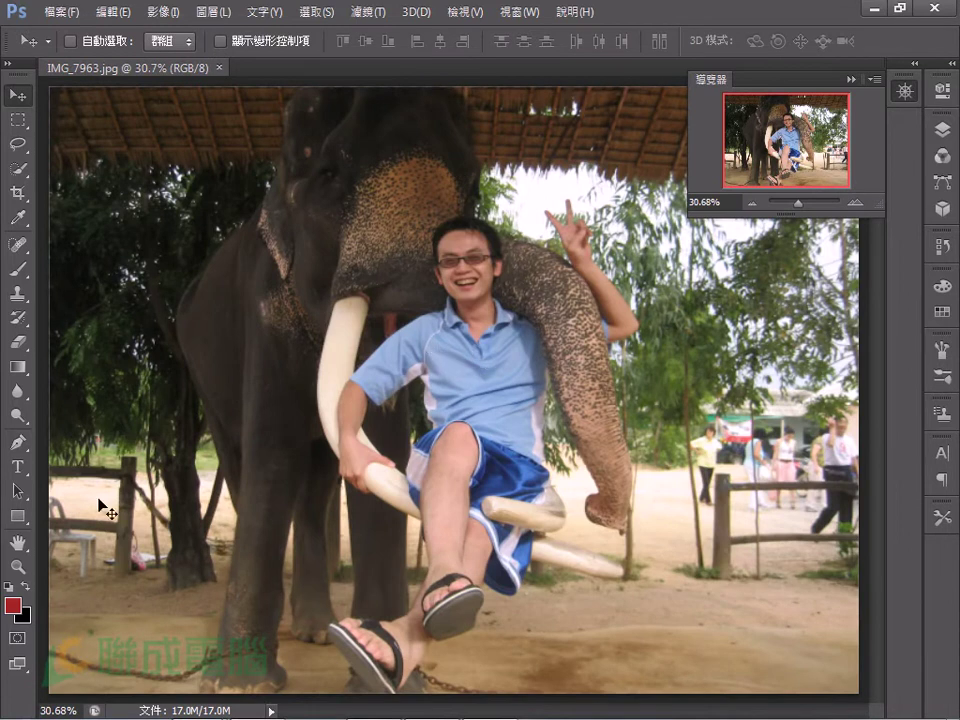
Step: Compare Fill Screen, Actual Pixels and Fit Screen zoom views, finishing at Print Size 40%
{"action": "left_click", "coordinate": [19, 567]}
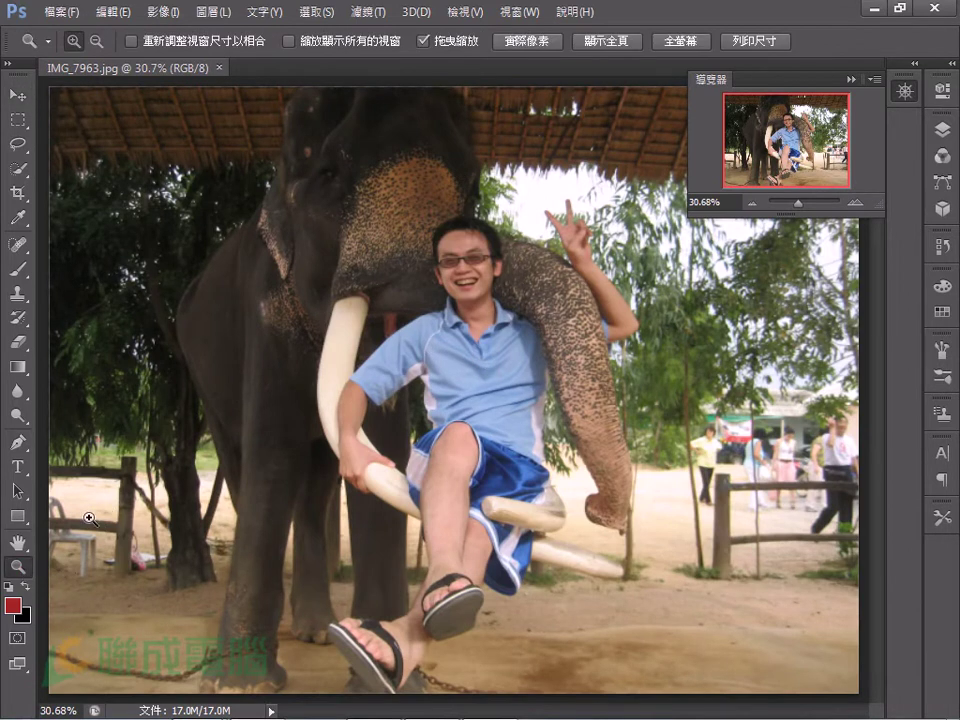
{"action": "left_click", "coordinate": [689, 42]}
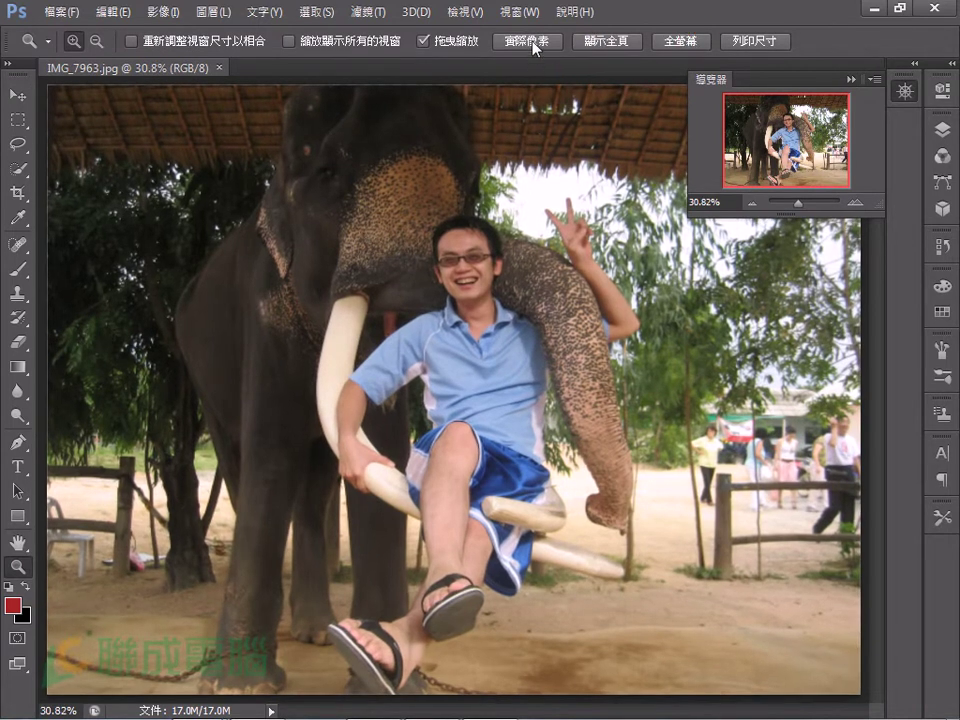
{"action": "left_click", "coordinate": [533, 44]}
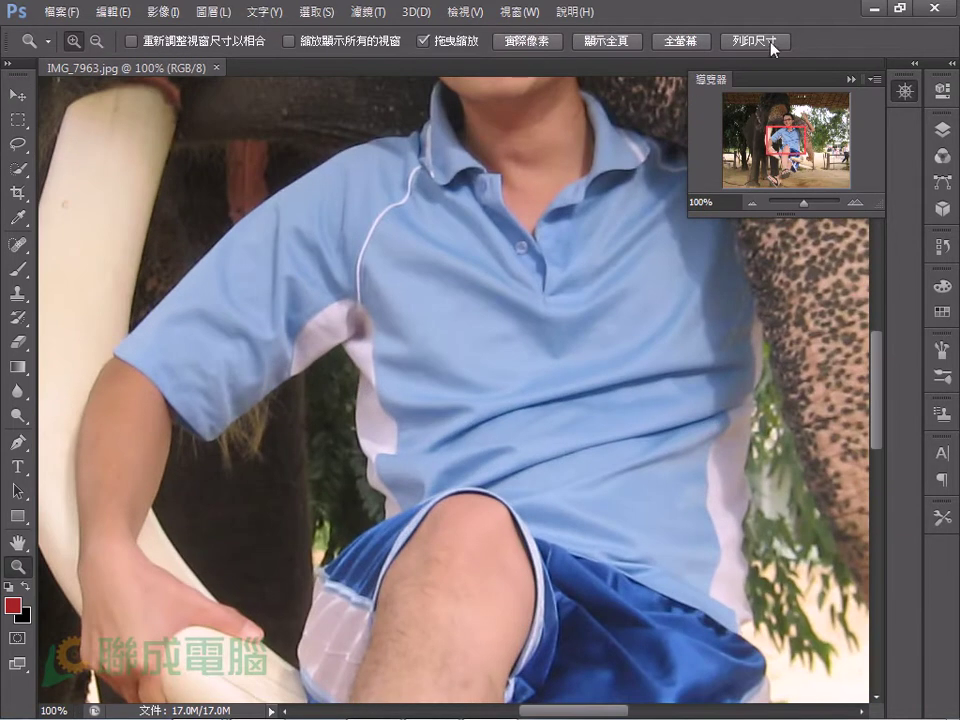
{"action": "left_click", "coordinate": [773, 44]}
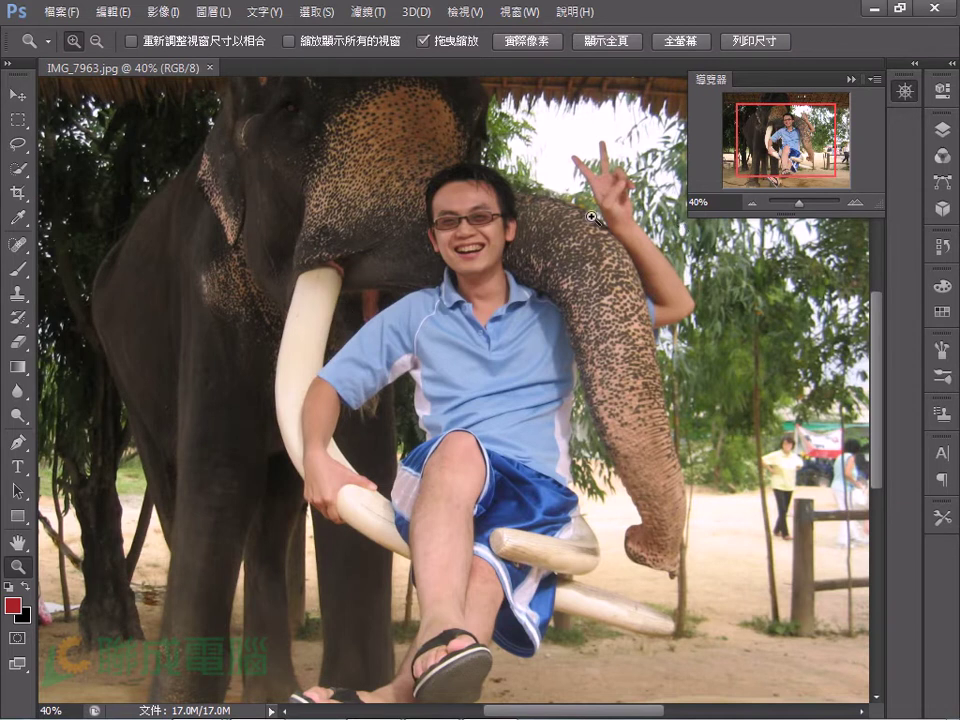
{"action": "left_click", "coordinate": [540, 42]}
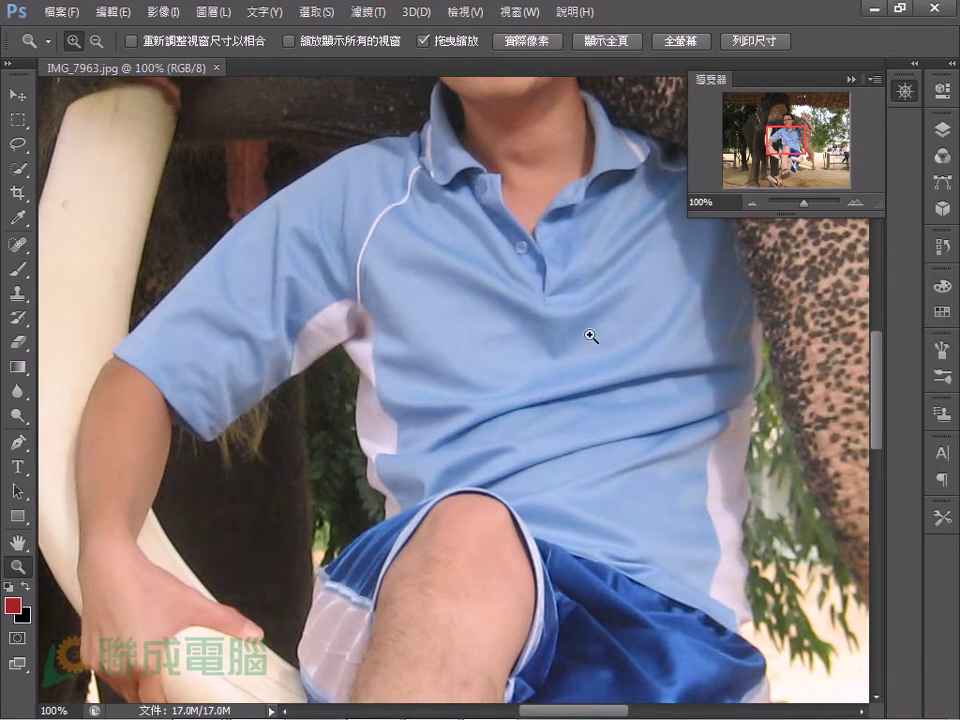
{"action": "left_click", "coordinate": [668, 42]}
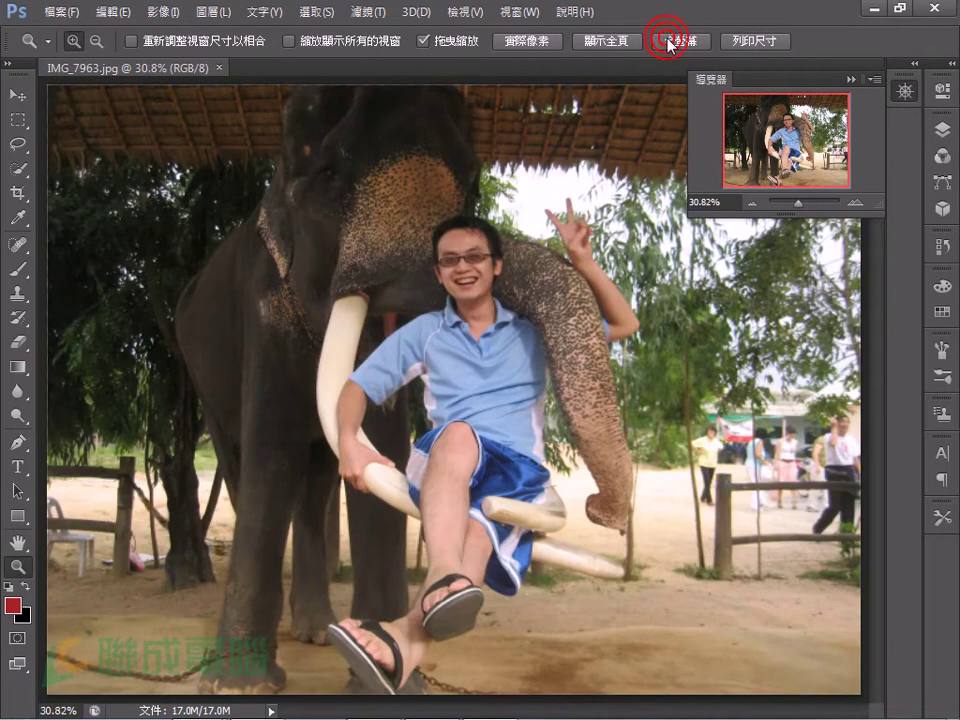
{"action": "left_click", "coordinate": [614, 42]}
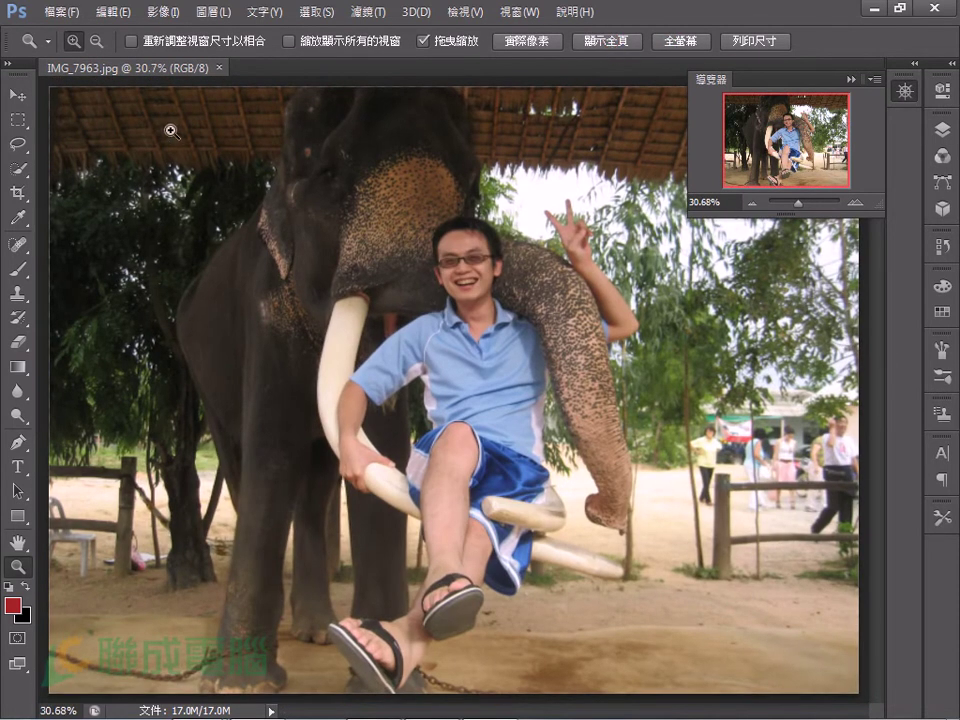
{"action": "left_click", "coordinate": [688, 42]}
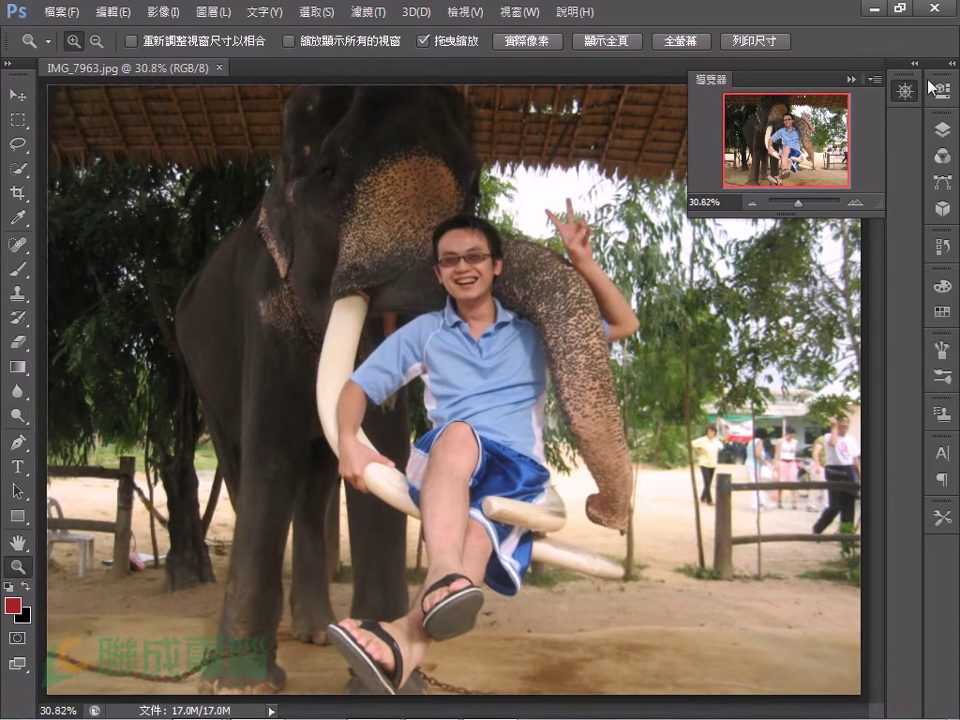
{"action": "left_click", "coordinate": [752, 41]}
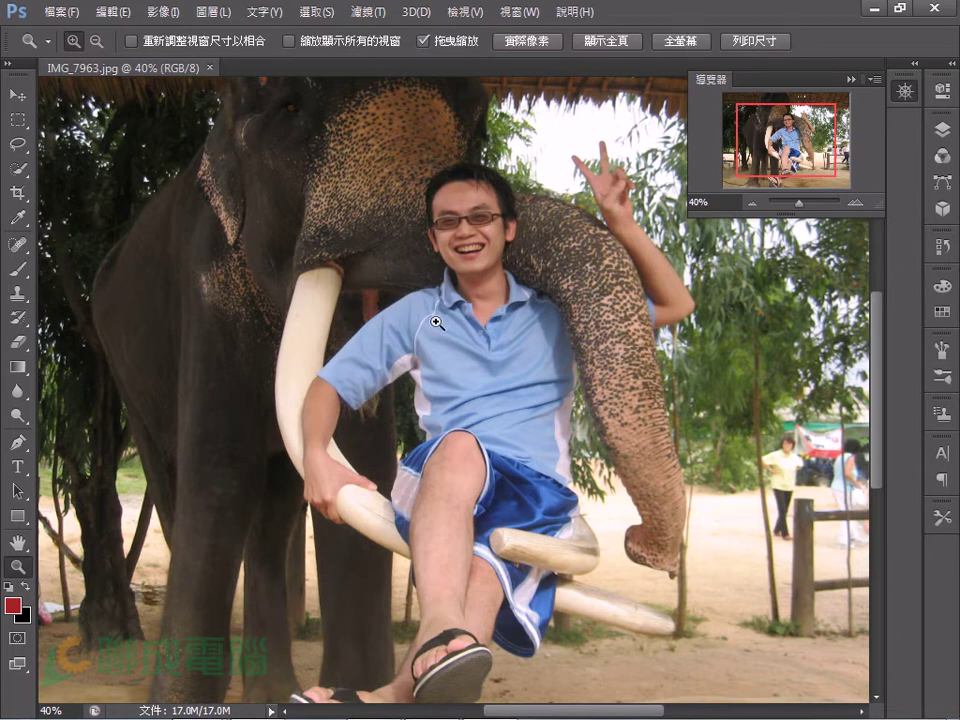
{"action": "key", "text": "v"}
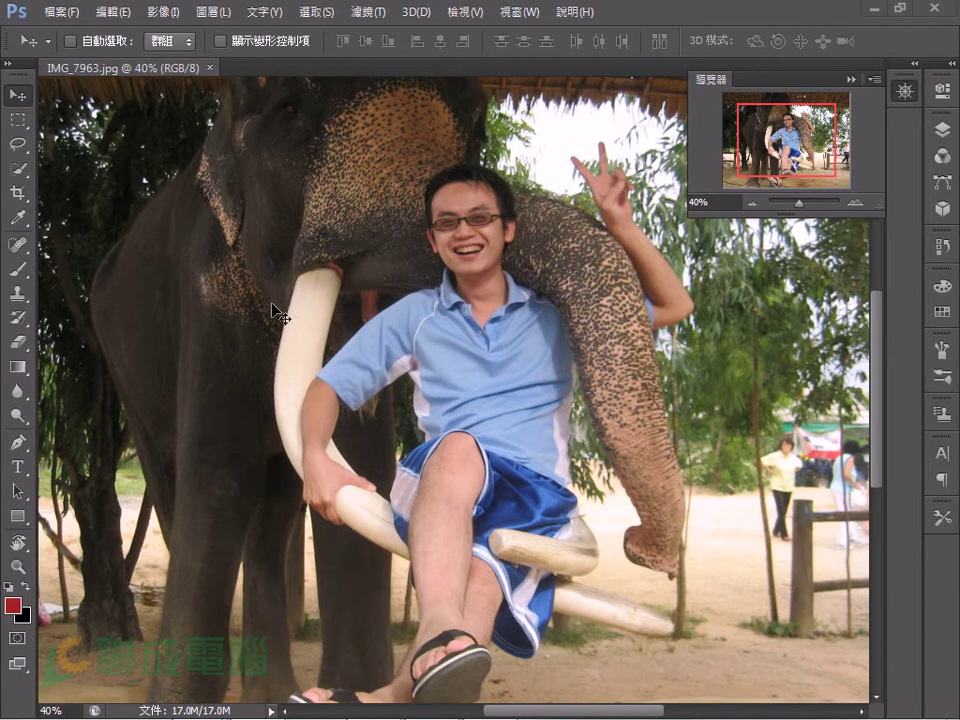
Step: Rotate the canvas view with the Rotate View tool to -86°, laying the photo on its side
{"action": "left_click", "coordinate": [22, 550]}
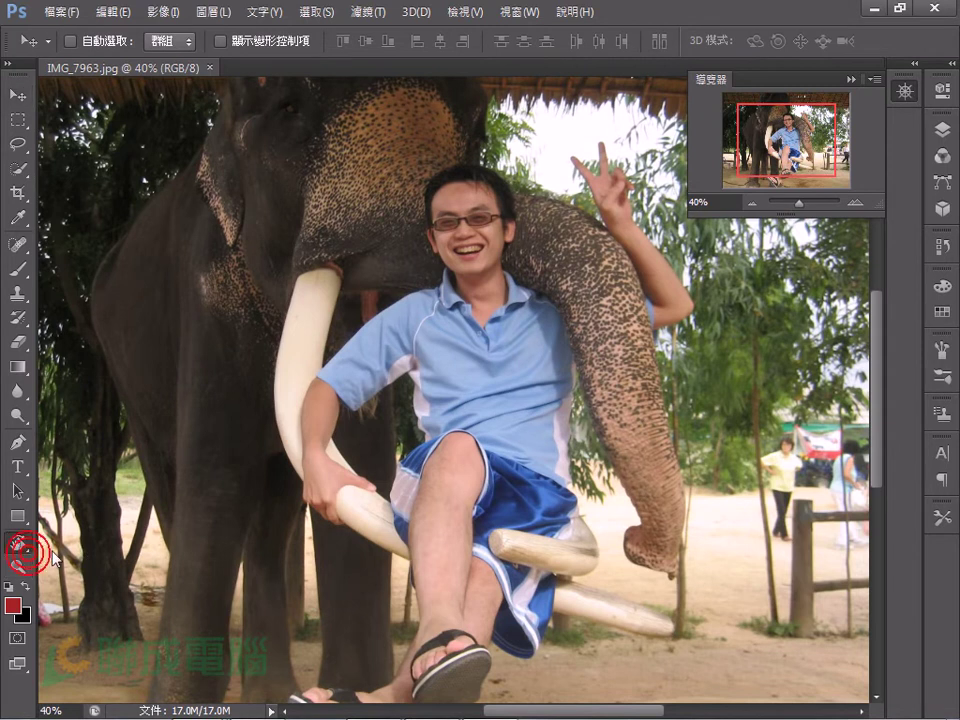
{"action": "left_click", "coordinate": [33, 549]}
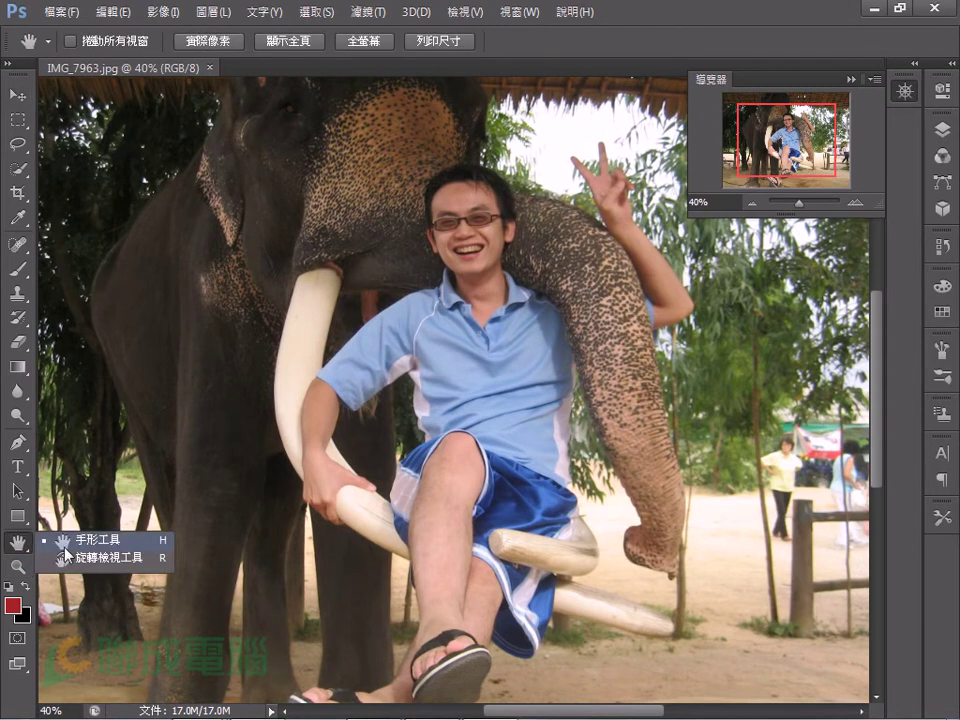
{"action": "left_click", "coordinate": [118, 566]}
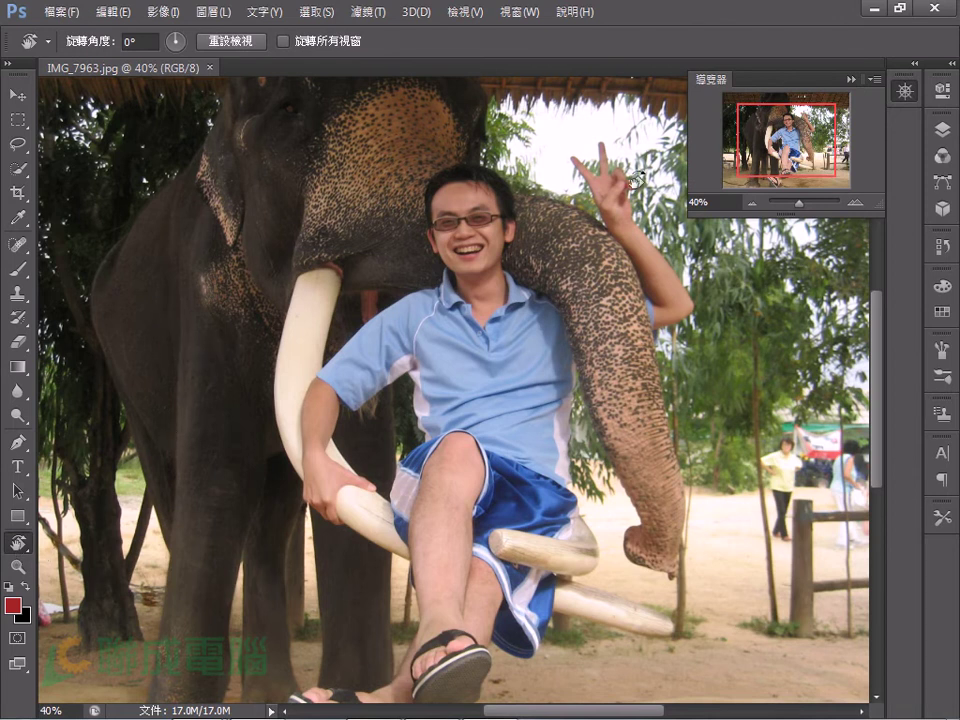
{"action": "left_click", "coordinate": [205, 338]}
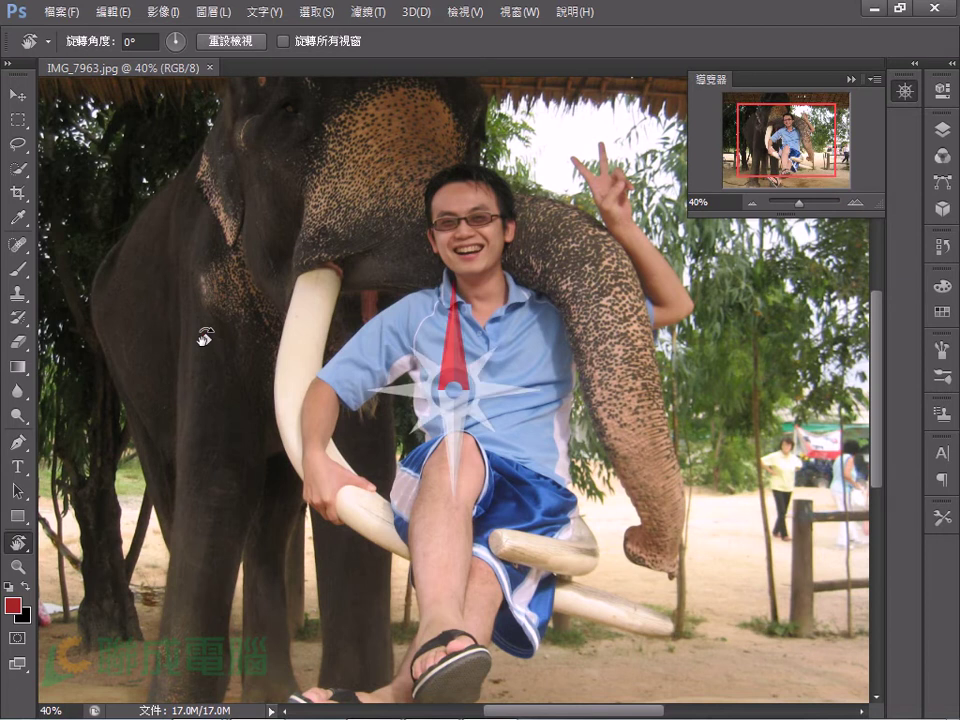
{"action": "mouse_move", "coordinate": [205, 338]}
{"action": "left_mouse_down"}
{"action": "mouse_move", "coordinate": [240, 289]}
{"action": "mouse_move", "coordinate": [330, 277]}
{"action": "mouse_move", "coordinate": [225, 306]}
{"action": "mouse_move", "coordinate": [199, 419]}
{"action": "mouse_move", "coordinate": [204, 484]}
{"action": "mouse_move", "coordinate": [250, 336]}
{"action": "mouse_move", "coordinate": [391, 277]}
{"action": "mouse_move", "coordinate": [379, 266]}
{"action": "mouse_move", "coordinate": [276, 259]}
{"action": "mouse_move", "coordinate": [341, 261]}
{"action": "mouse_move", "coordinate": [534, 312]}
{"action": "mouse_move", "coordinate": [471, 276]}
{"action": "mouse_move", "coordinate": [478, 264]}
{"action": "mouse_move", "coordinate": [285, 326]}
{"action": "mouse_move", "coordinate": [306, 493]}
{"action": "mouse_move", "coordinate": [364, 525]}
{"action": "mouse_move", "coordinate": [325, 303]}
{"action": "mouse_move", "coordinate": [525, 300]}
{"action": "mouse_move", "coordinate": [400, 500]}
{"action": "mouse_move", "coordinate": [362, 296]}
{"action": "mouse_move", "coordinate": [369, 467]}
{"action": "mouse_move", "coordinate": [400, 510]}
{"action": "left_mouse_up"}
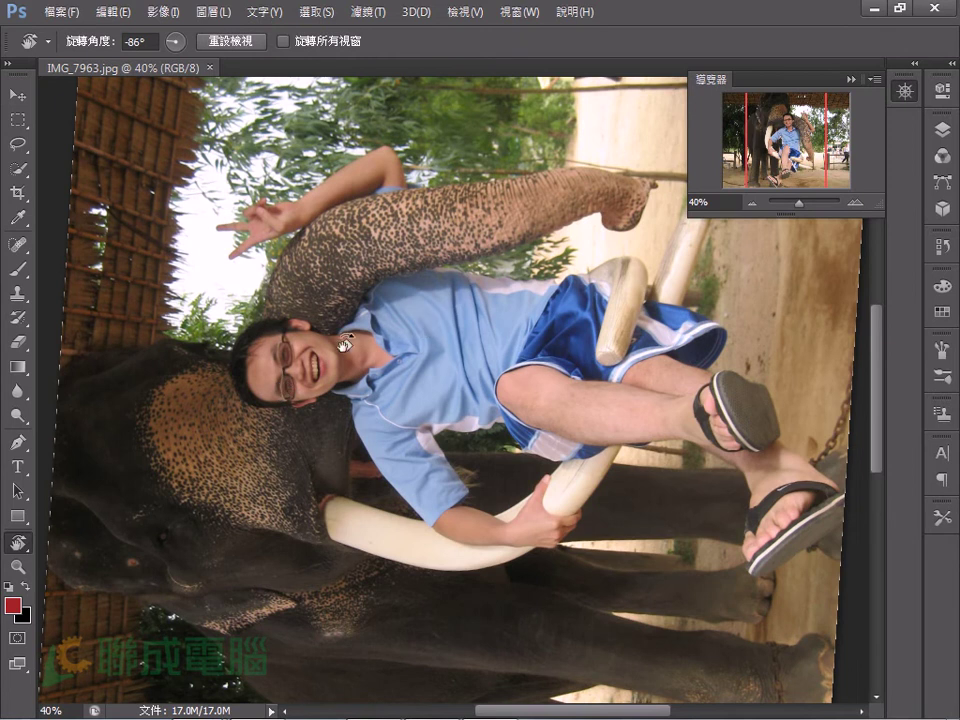
Step: Reset the view rotation, drag-tilt it to about 16°, then set the angle to 23°
{"action": "left_click", "coordinate": [214, 44]}
{"action": "mouse_move", "coordinate": [229, 156]}
{"action": "left_mouse_down"}
{"action": "mouse_move", "coordinate": [560, 190]}
{"action": "mouse_move", "coordinate": [565, 398]}
{"action": "left_mouse_up"}
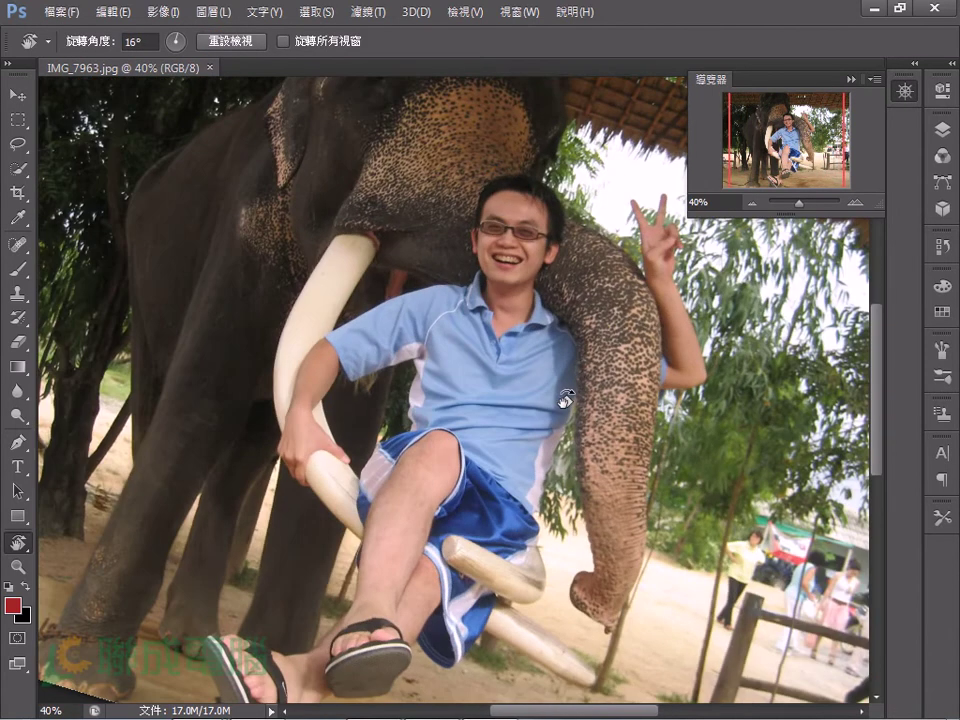
{"action": "left_click", "coordinate": [106, 38]}
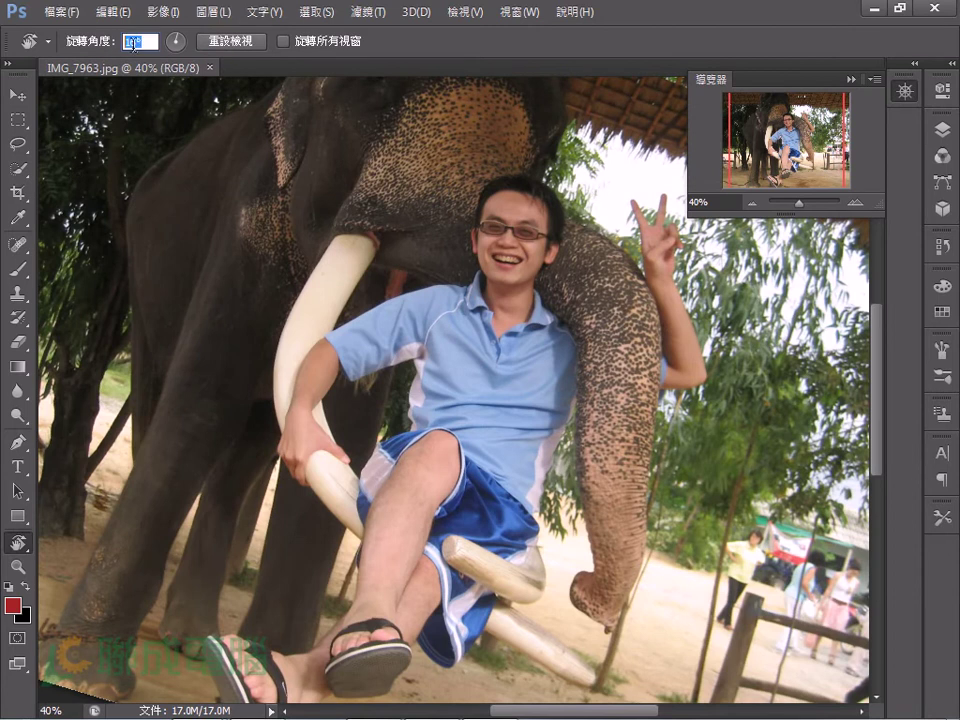
{"action": "type", "text": "23"}
{"action": "key", "text": "Return"}
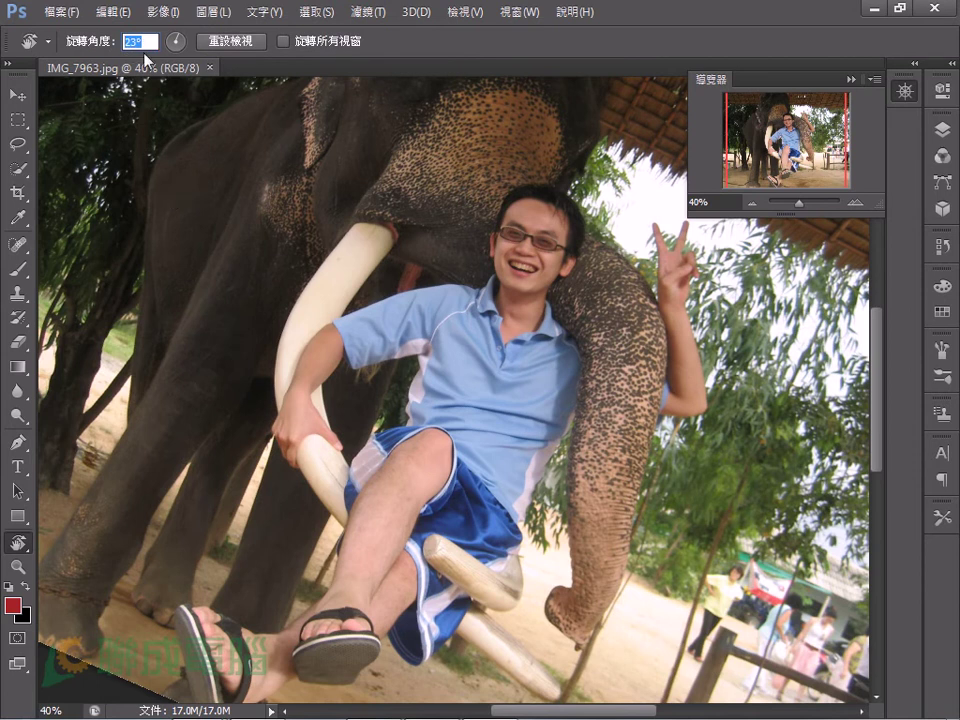
Step: Try rotation angles of 90° and 85° and drag toward 41°, then reset the view to 0°
{"action": "type", "text": "90"}
{"action": "key", "text": "Return"}
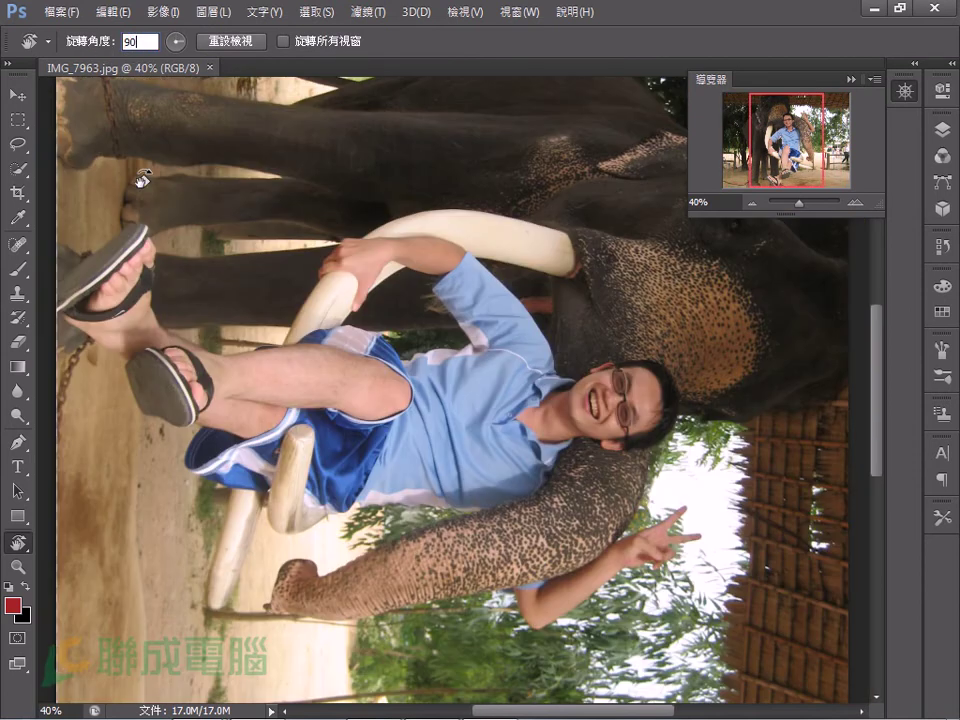
{"action": "left_click", "coordinate": [145, 40]}
{"action": "type", "text": "85"}
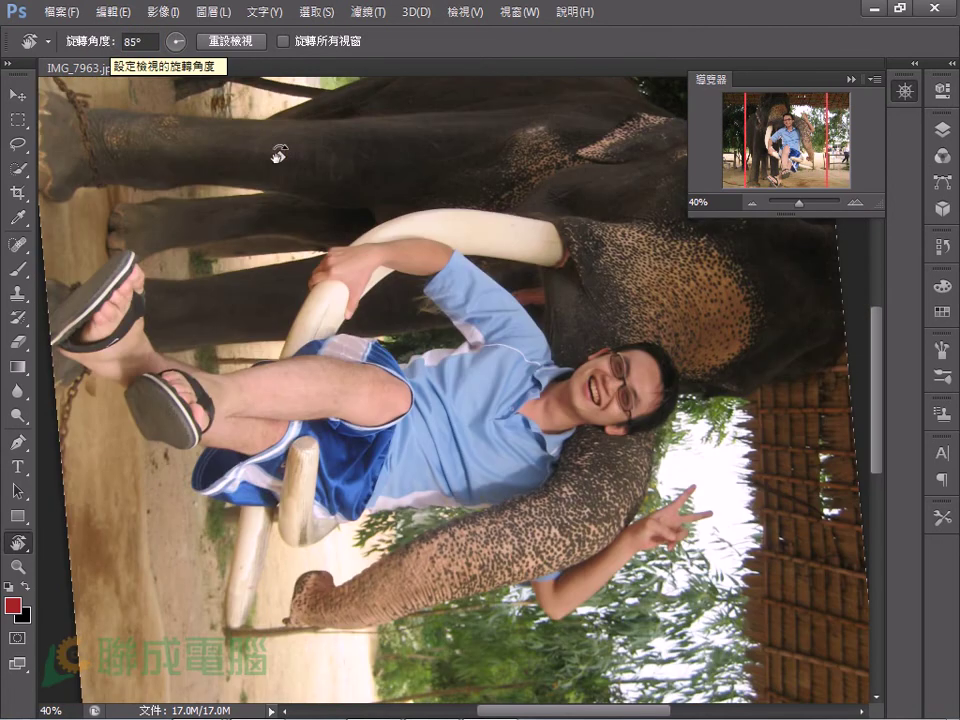
{"action": "left_click_drag", "start_coordinate": [405, 208], "coordinate": [277, 385]}
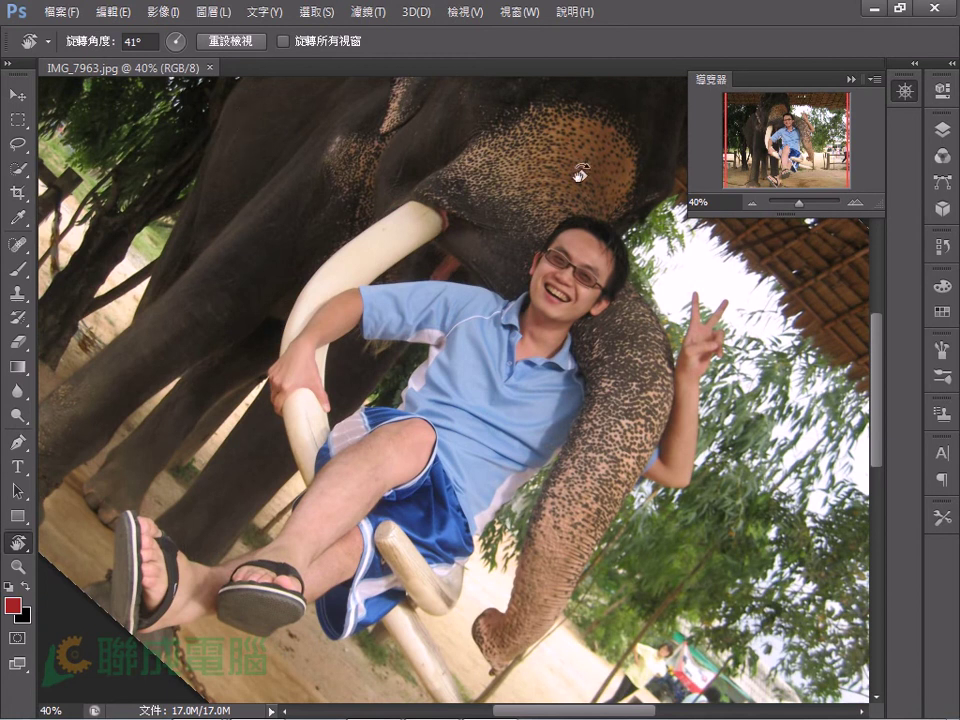
{"action": "left_click", "coordinate": [237, 42]}
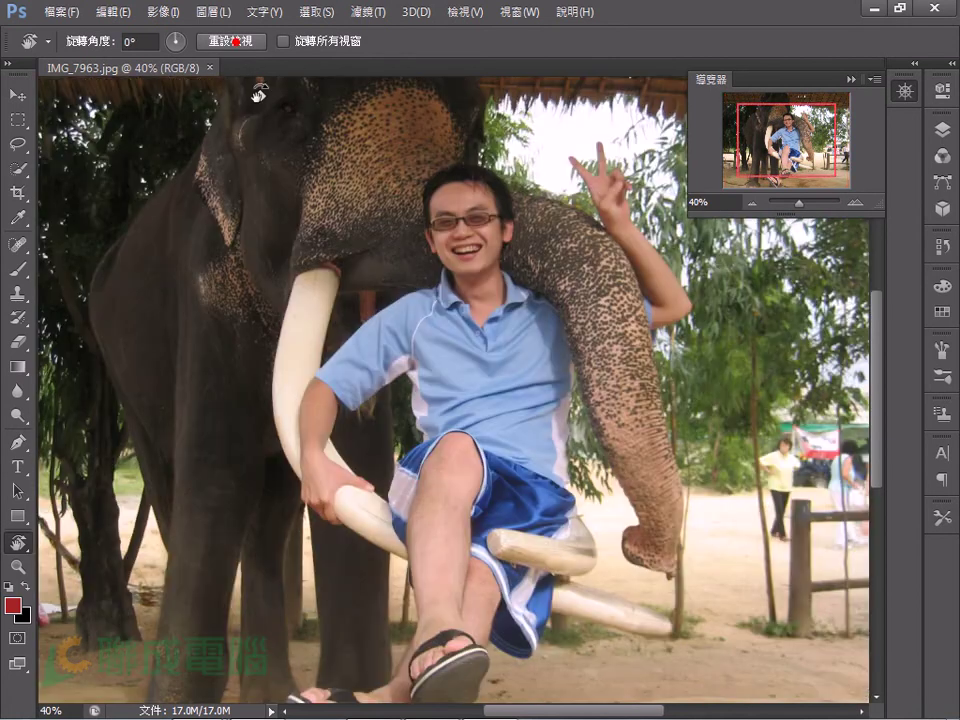